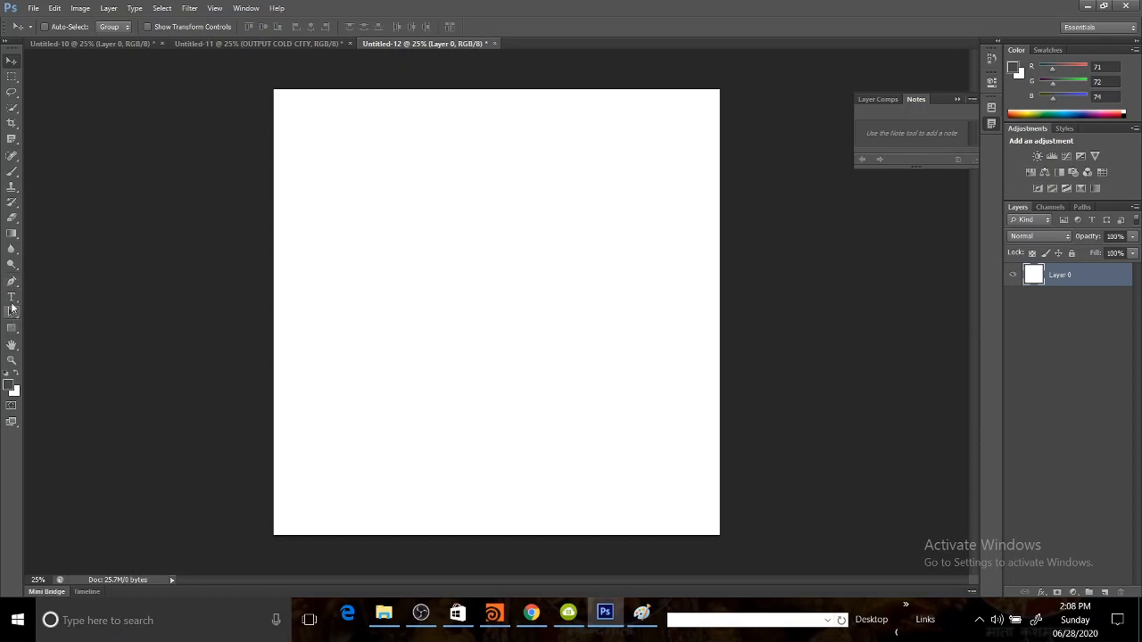
Add a text block near the canvas's upper middle with the heading FIRE and, below a gap, the lines "1 WOOD" and "2 MANAGE"
left_click(12, 297)
left_click(434, 157)
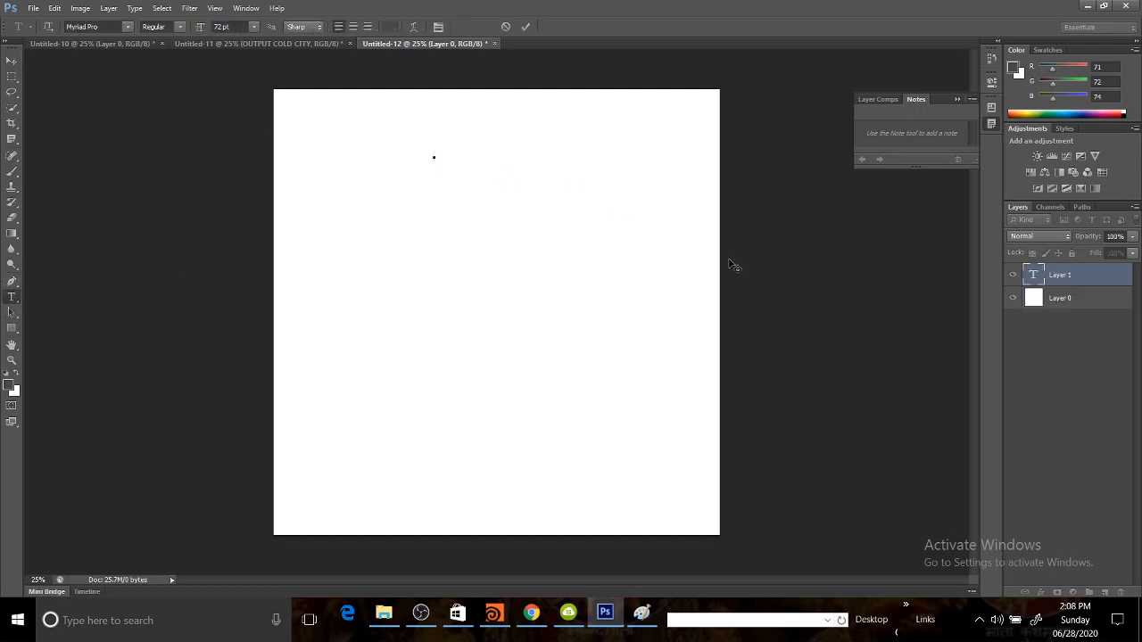
type("FIRE")
key("Return")
type("WOOD ")
type("2")
type(".M ")
type("NAGE")
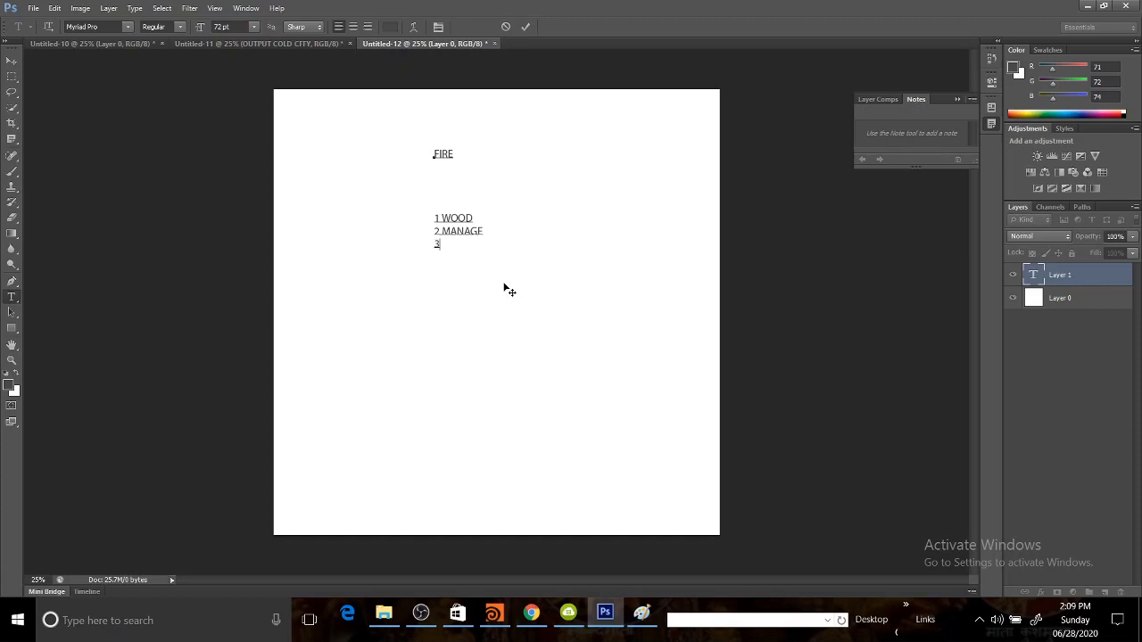
Add the line "3 MATCHBOX" to the list and separate the numbered items with blank lines
type("MATCHBOX")
key("Return")
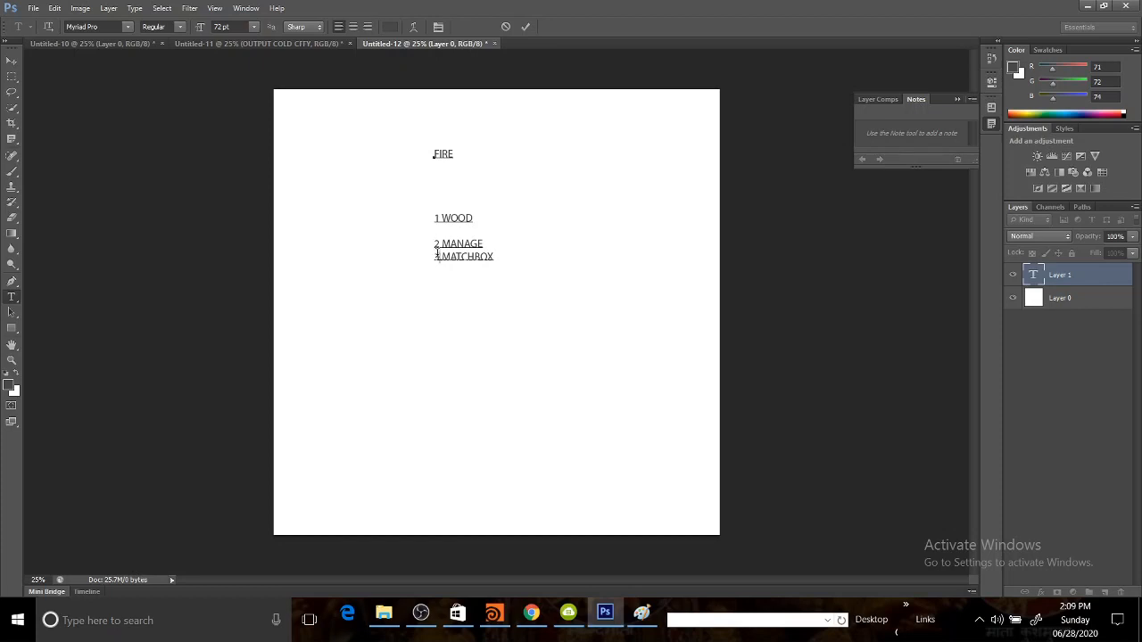
left_click(436, 256)
key("Return")
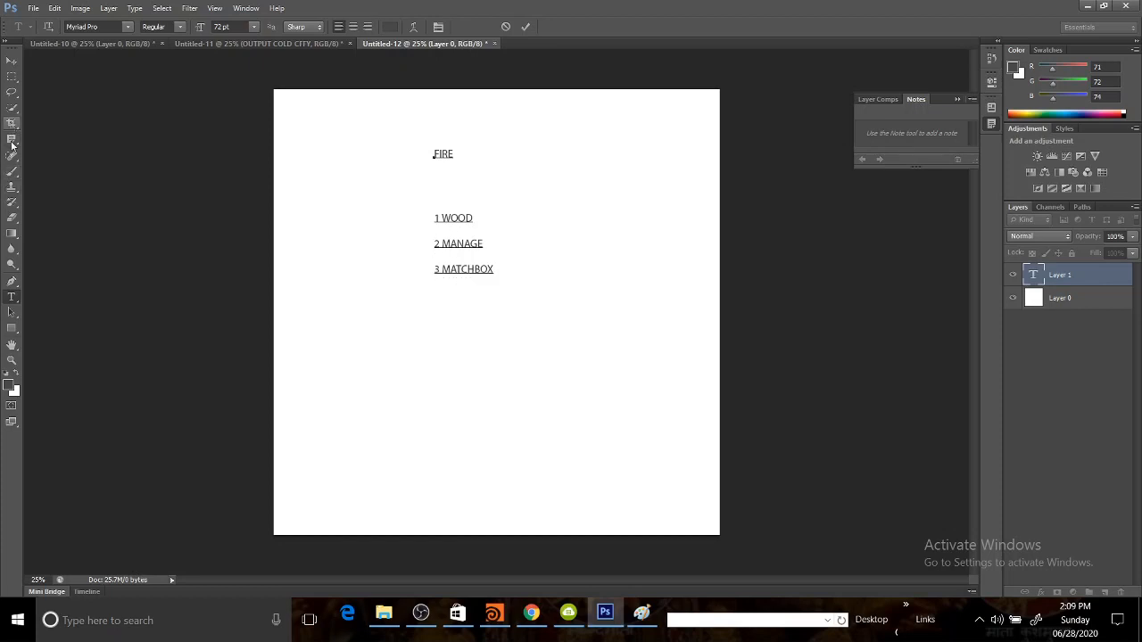
Brush downward arrows on Layer 0 from WOOD to MANAGE, from MANAGE to MATCHBOX, and a longer one below MATCHBOX
right_click(16, 175)
left_click(58, 172)
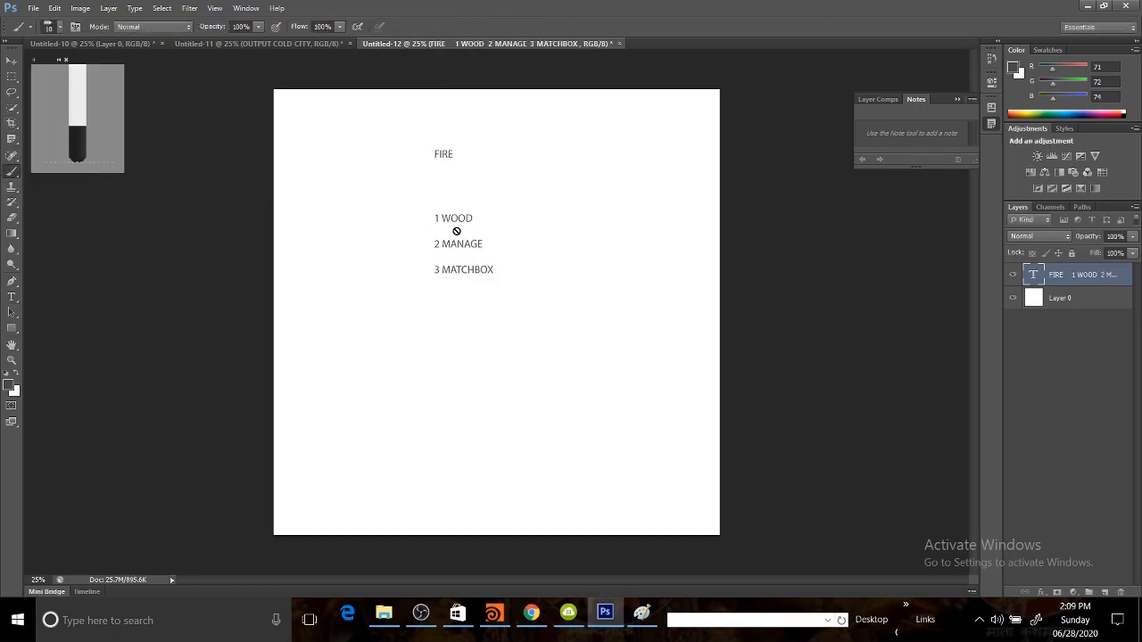
left_click(1078, 297)
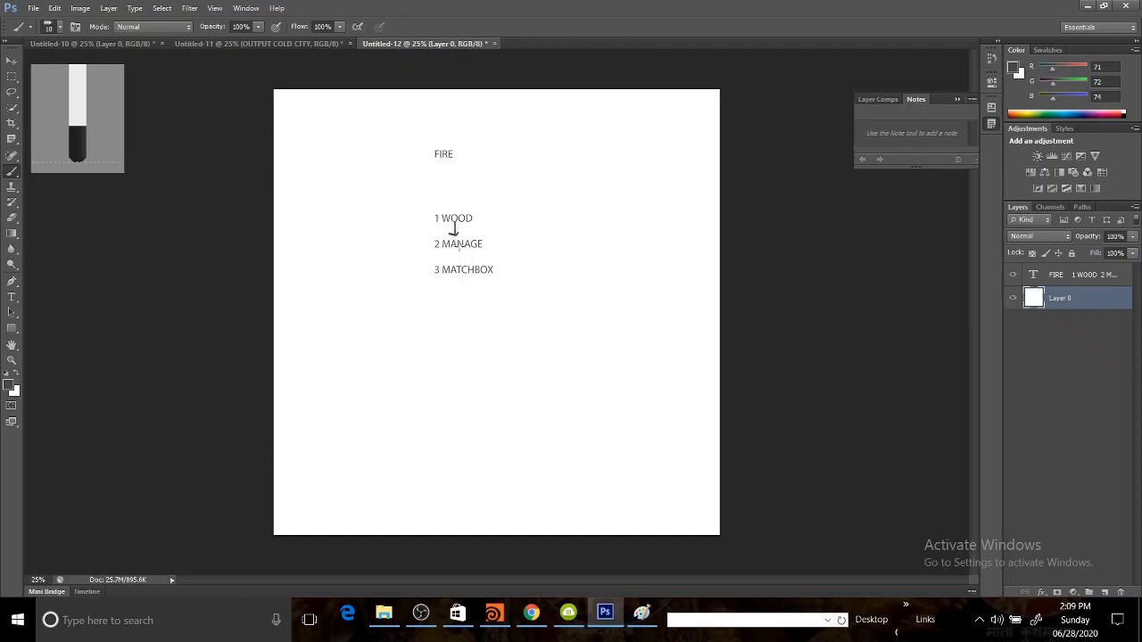
mouse_move(458, 248)
left_mouse_down()
mouse_move(466, 318)
mouse_move(472, 311)
left_mouse_up()
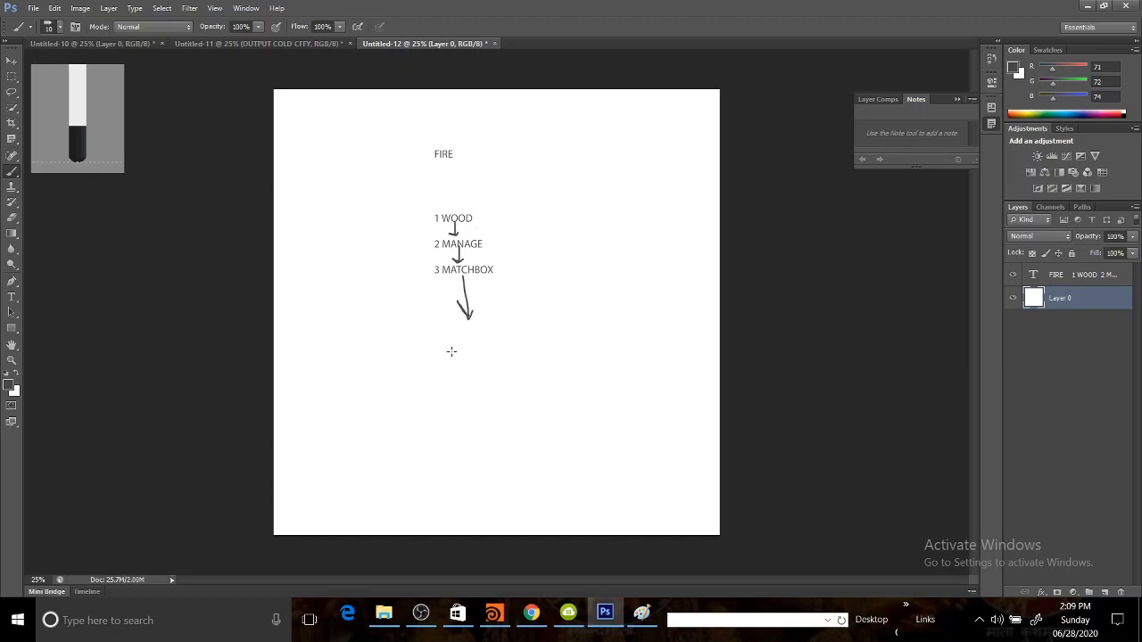
Add the text "OUTPUT FIRE" at the tip of the arrow below MATCHBOX
left_click(11, 296)
left_click(441, 332)
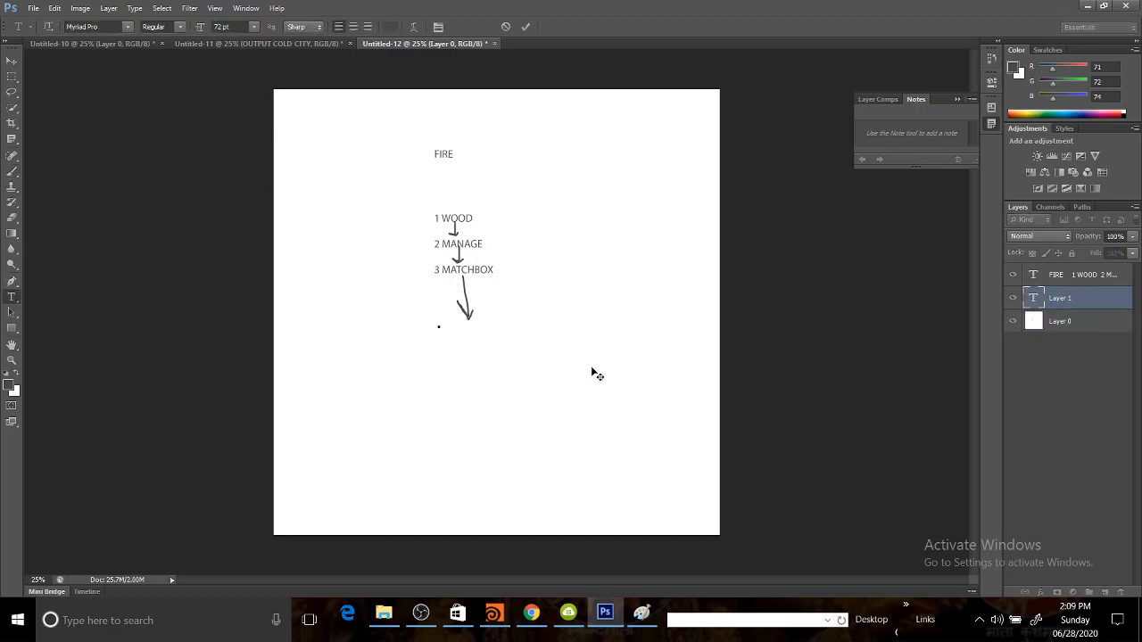
type("FIRE")
type("OUT")
type("PUT")
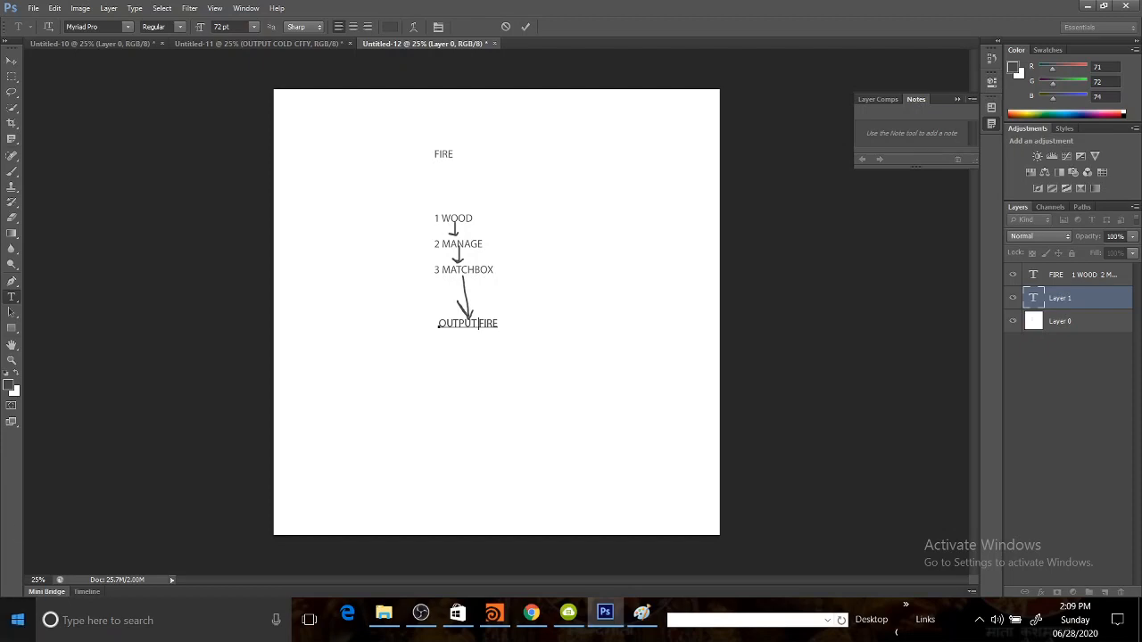
Brush freehand boxes on Layer 0 around the WOOD, MANAGE and MATCHBOX items
left_click(13, 171)
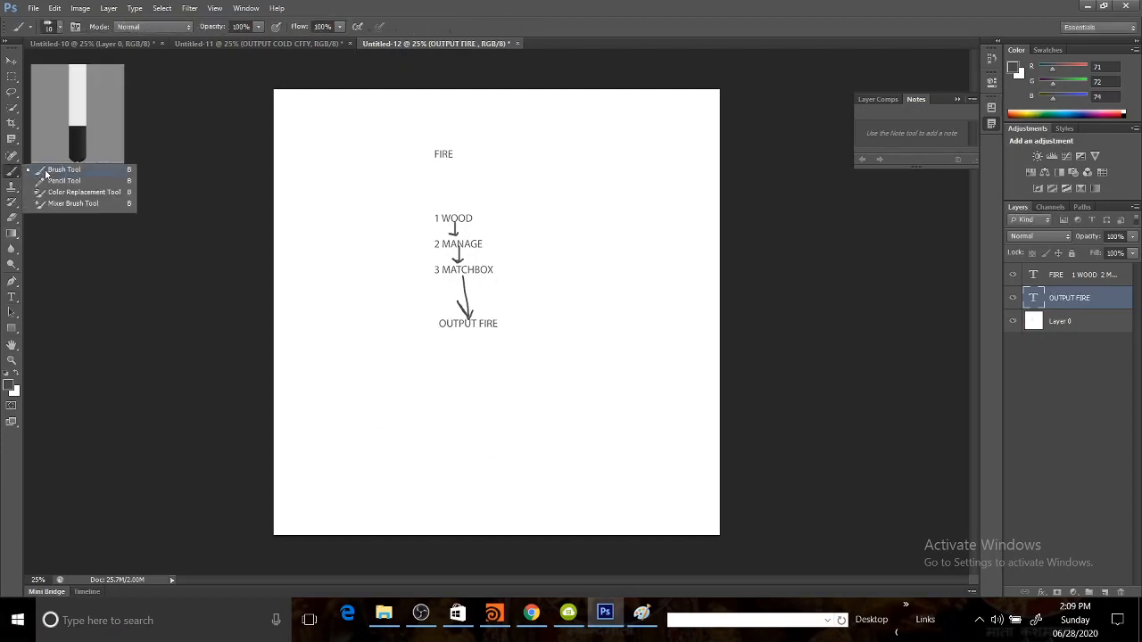
left_click(50, 176)
left_click(1122, 319)
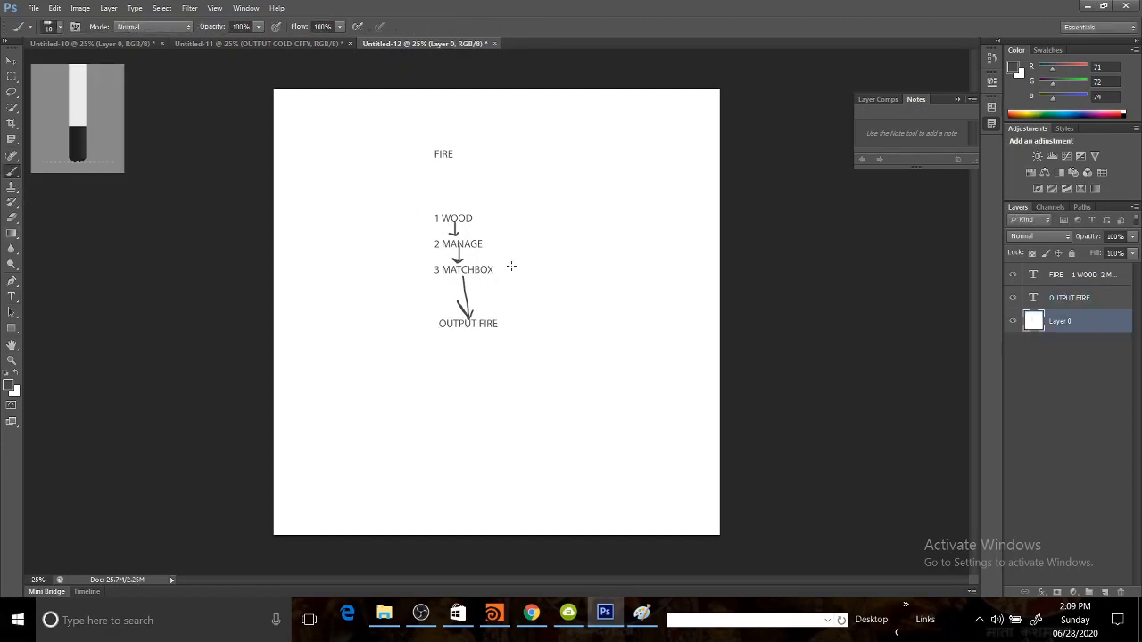
mouse_move(426, 207)
left_mouse_down()
mouse_move(493, 204)
mouse_move(489, 226)
mouse_move(426, 227)
mouse_move(425, 210)
mouse_move(441, 234)
mouse_move(494, 239)
mouse_move(422, 253)
mouse_move(422, 235)
mouse_move(500, 267)
mouse_move(488, 280)
mouse_move(428, 282)
mouse_move(425, 264)
left_mouse_up()
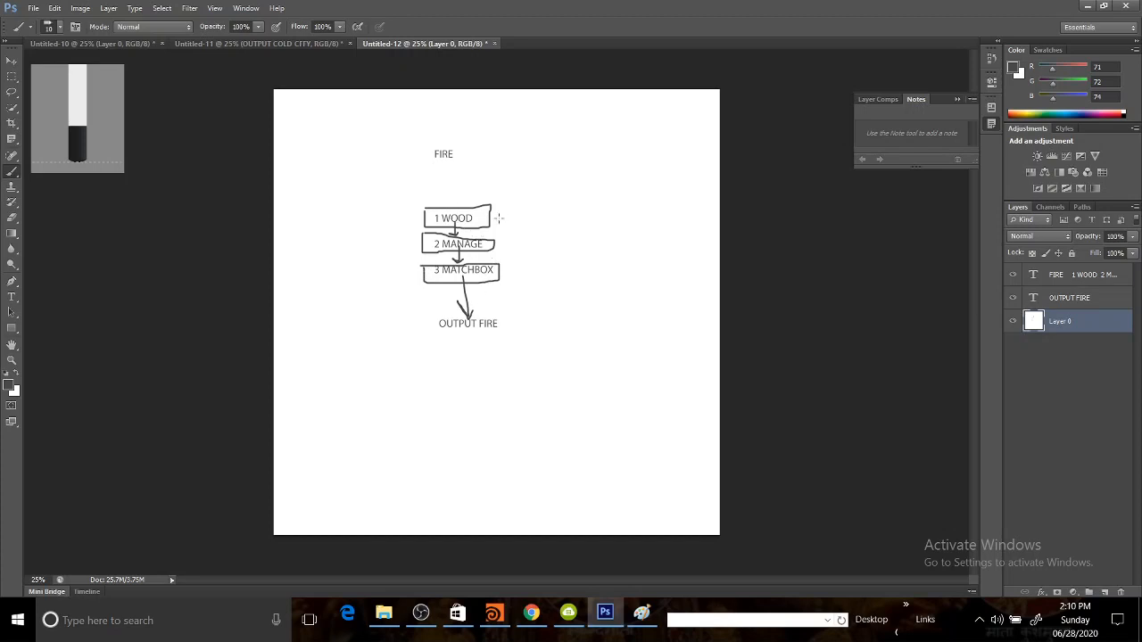
Draw a box to the right of WOOD and label it PAPER
mouse_move(510, 206)
left_mouse_down()
mouse_move(558, 207)
mouse_move(558, 219)
mouse_move(508, 231)
left_mouse_up()
left_click(12, 296)
left_click(516, 219)
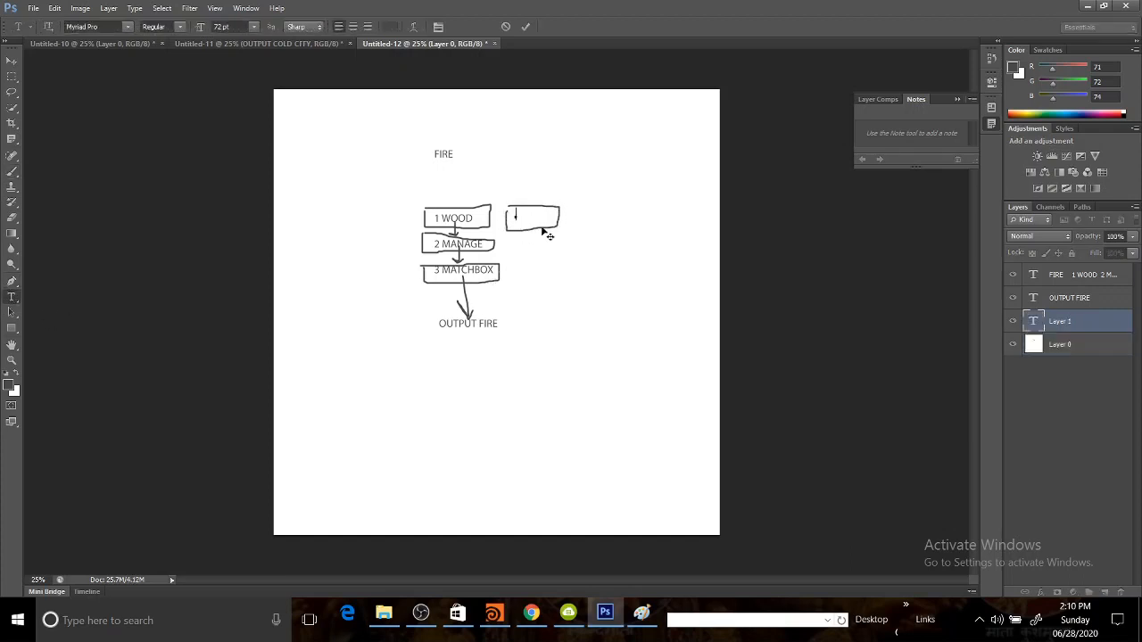
type("PAPER")
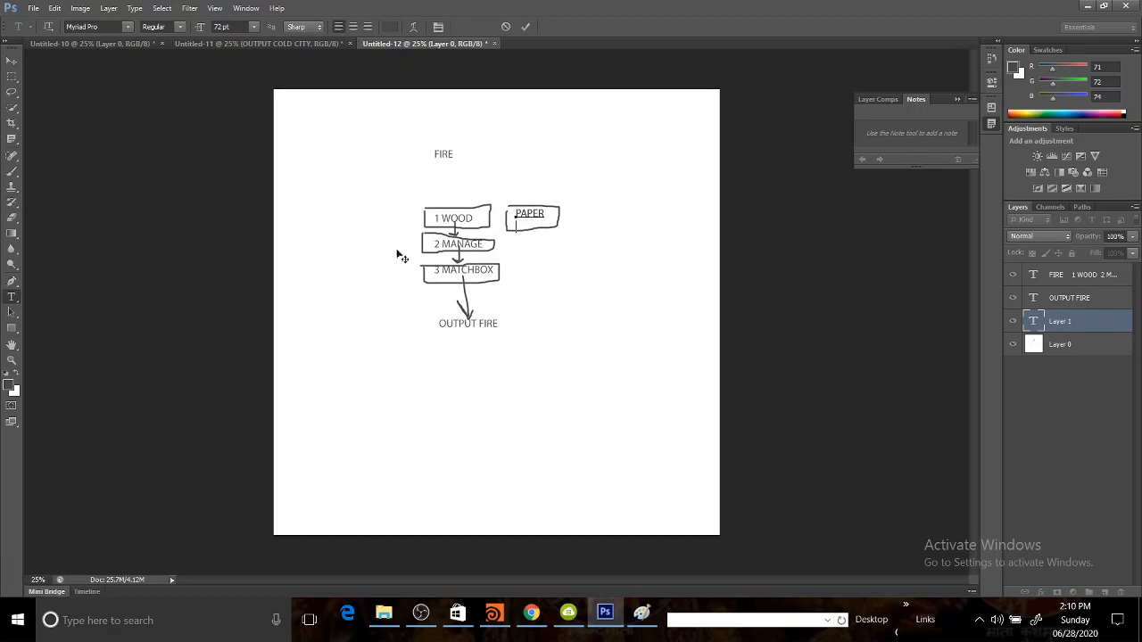
Brush an arrow on Layer 0 from the PAPER box to the MANAGE box
left_click(12, 171)
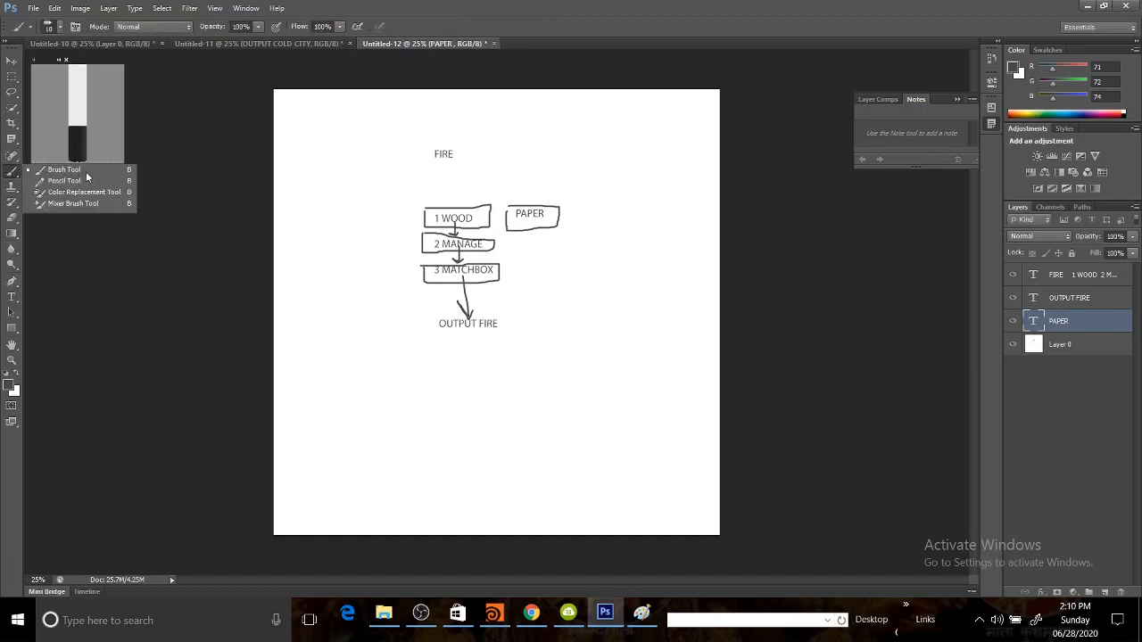
left_click(86, 170)
left_click(1093, 348)
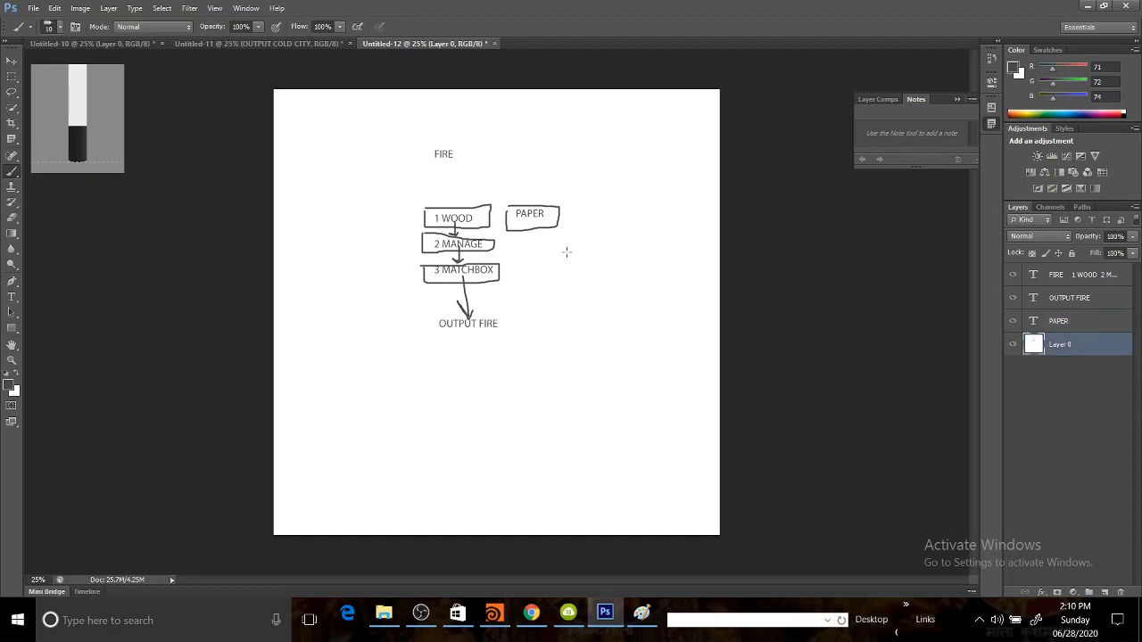
mouse_move(537, 233)
left_mouse_down()
mouse_move(490, 237)
mouse_move(496, 249)
left_mouse_up()
Draw a box to the left of WOOD, label it JUT, and move the label to the middle of the box
mouse_move(335, 211)
left_mouse_down()
mouse_move(402, 212)
mouse_move(401, 228)
mouse_move(337, 234)
mouse_move(334, 217)
left_mouse_up()
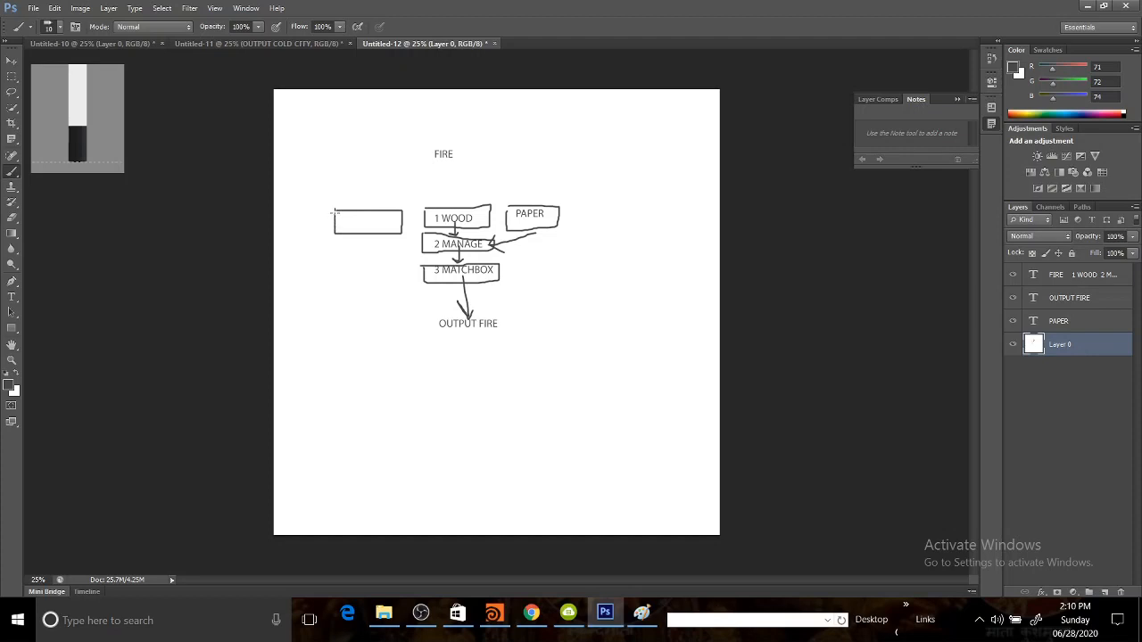
left_click(11, 296)
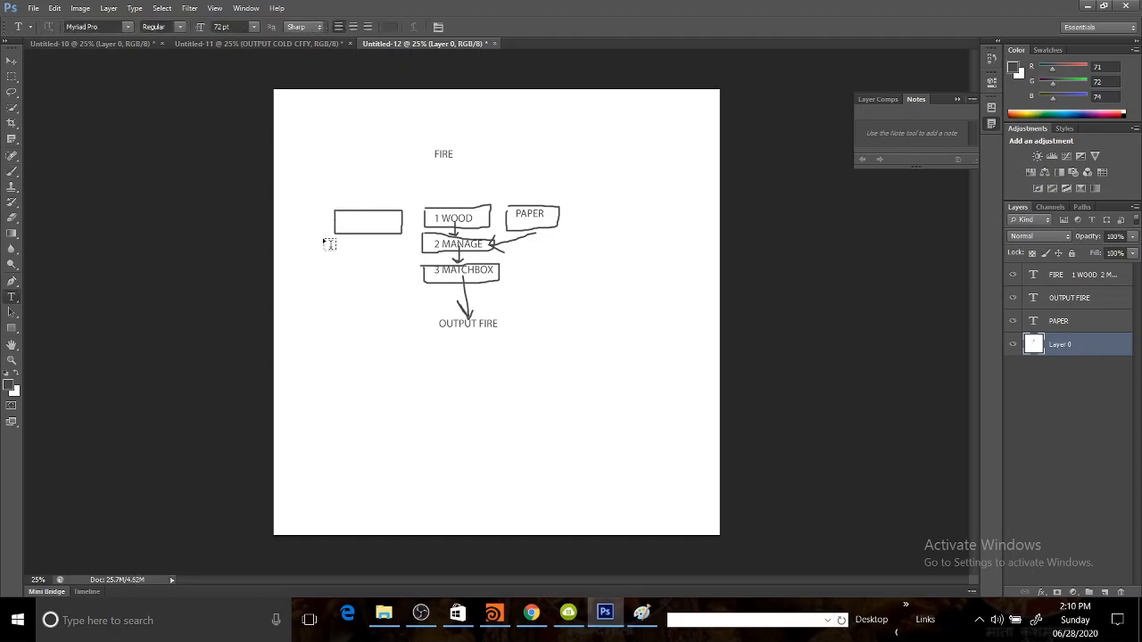
left_click(341, 231)
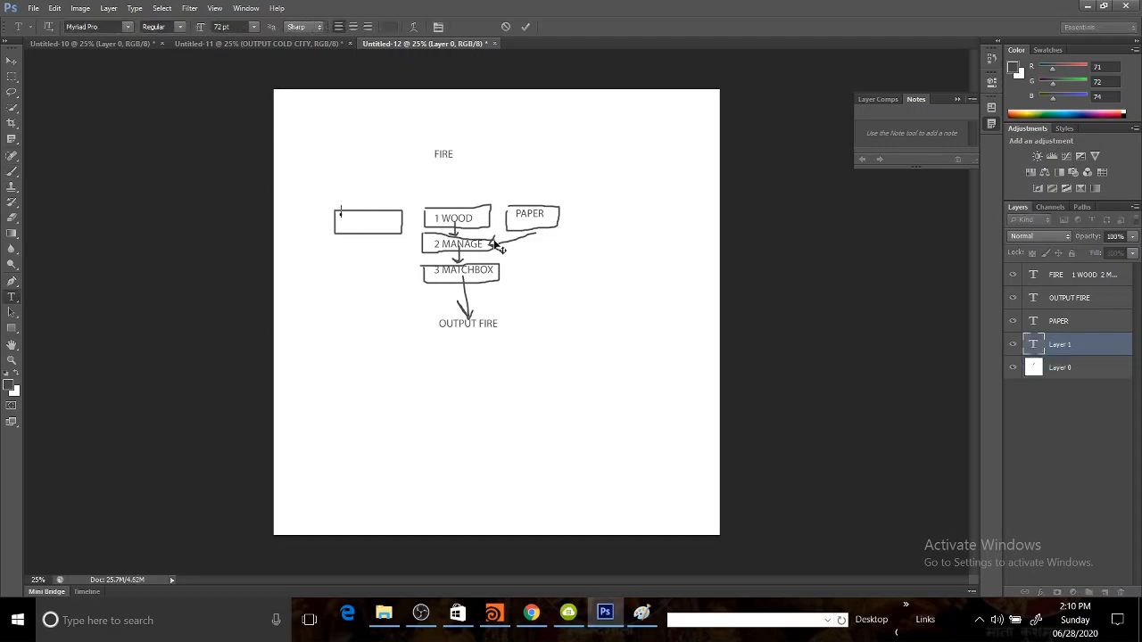
type("JUT")
left_click(12, 60)
left_click_drag(382, 230, 399, 241)
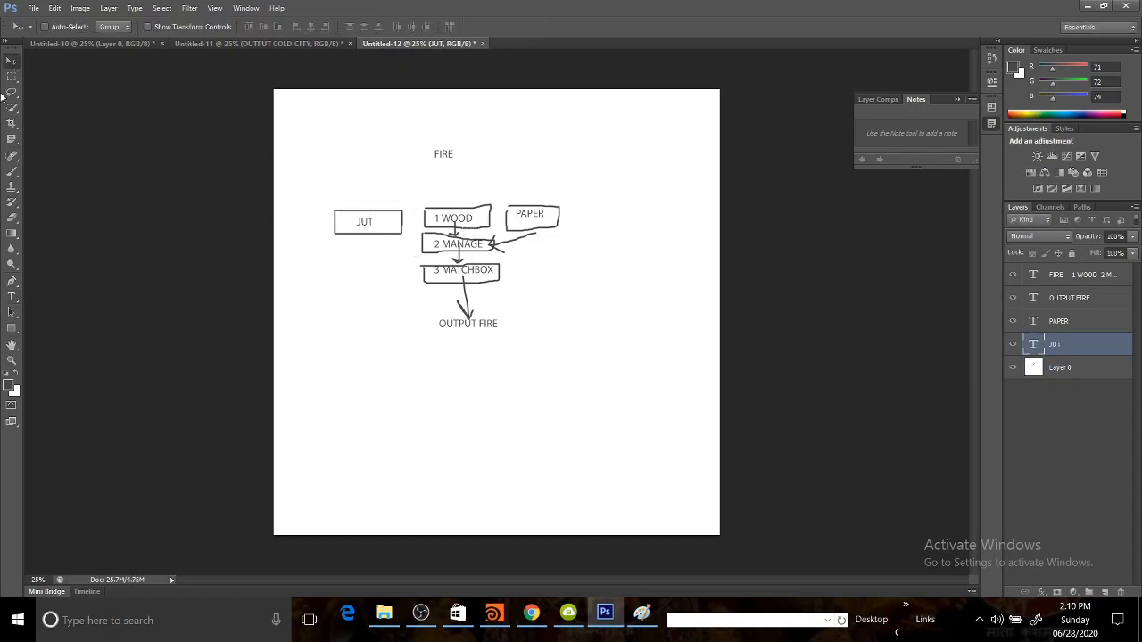
Brush an arrow on Layer 0 from the JUT box to the MANAGE box
left_click(12, 171)
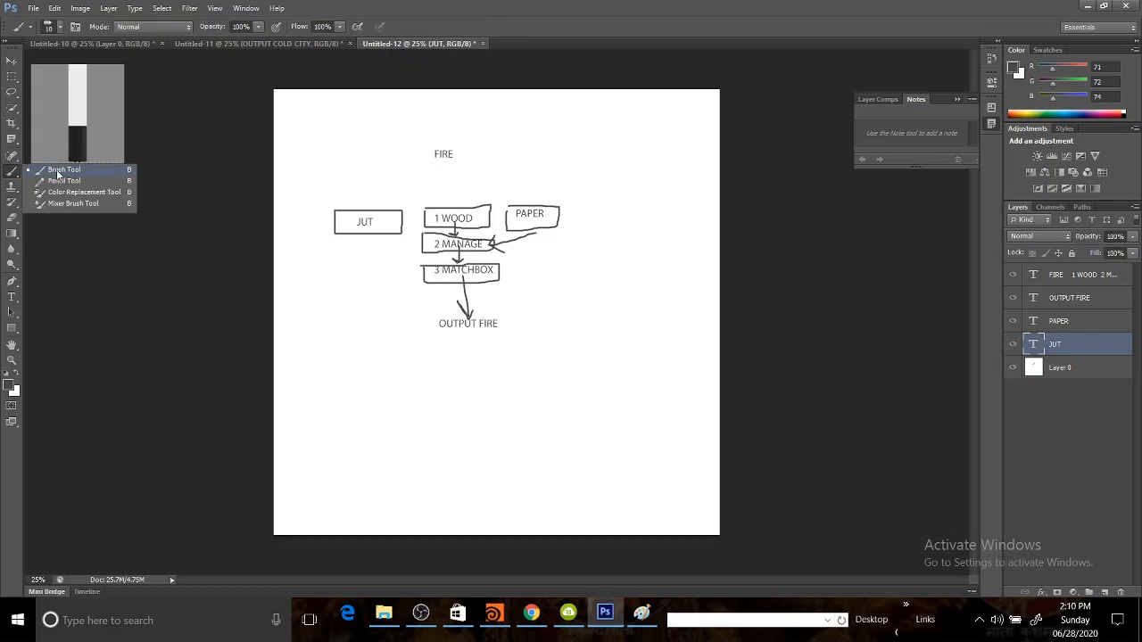
left_click(1098, 368)
left_click_drag(398, 225, 422, 234)
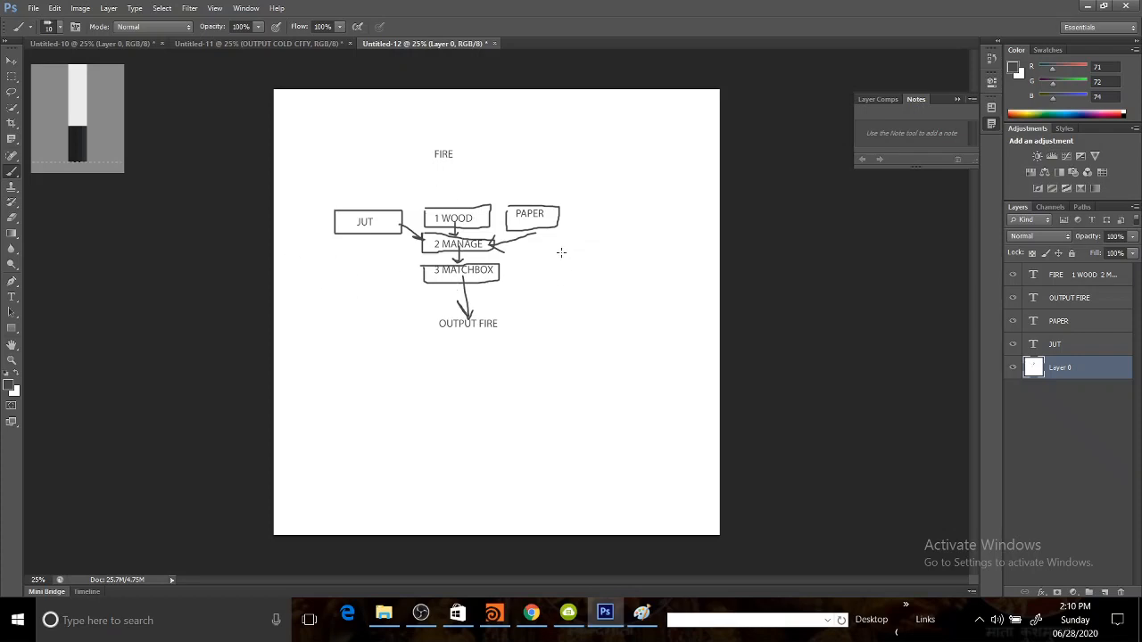
Draw an empty box to the right of MATCHBOX and label it MERGE
mouse_move(557, 252)
left_mouse_down()
mouse_move(564, 272)
mouse_move(600, 253)
mouse_move(629, 273)
mouse_move(565, 278)
left_mouse_up()
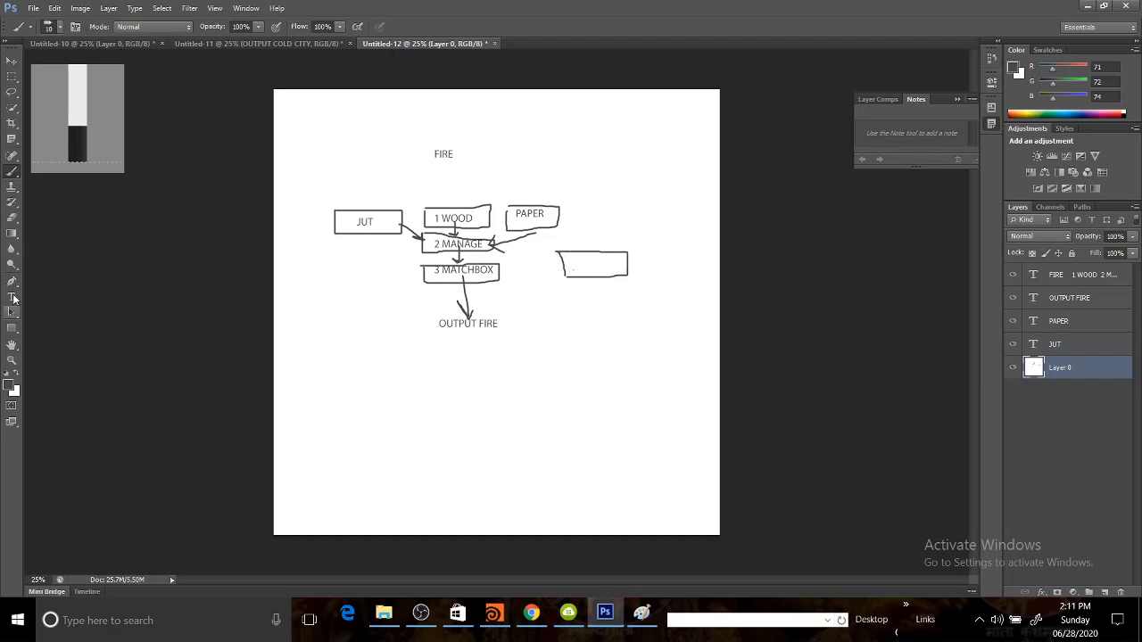
left_click(12, 296)
left_click(575, 265)
type("M")
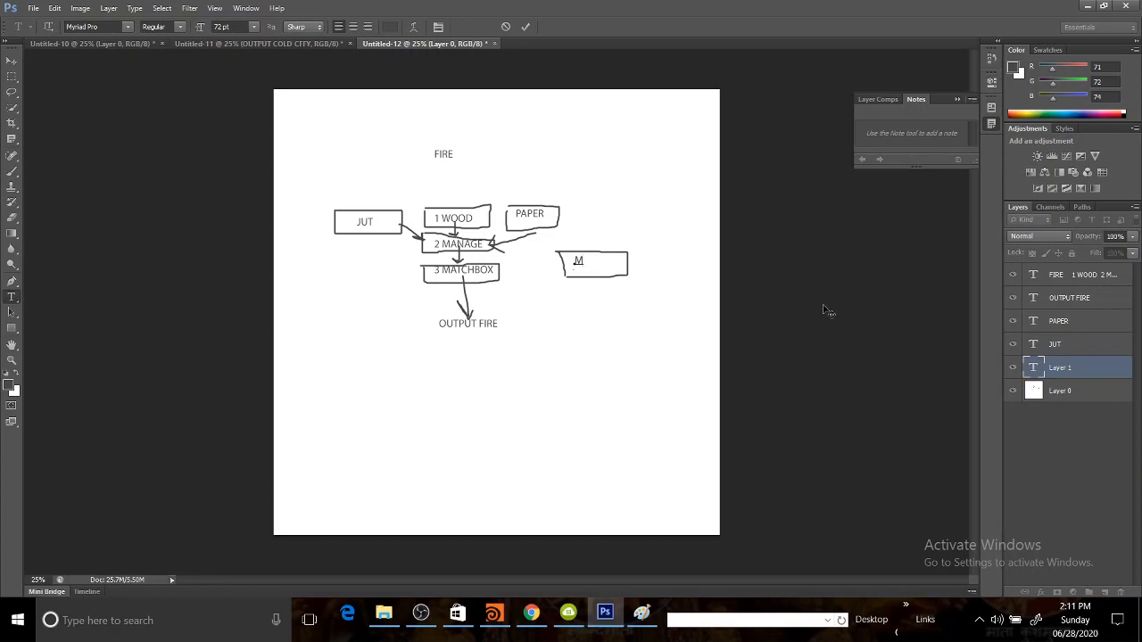
type("ERGE")
Switch to the Untitled-11 document to review its lamp, TV, toaster and cold coffee flow diagrams
left_click(305, 45)
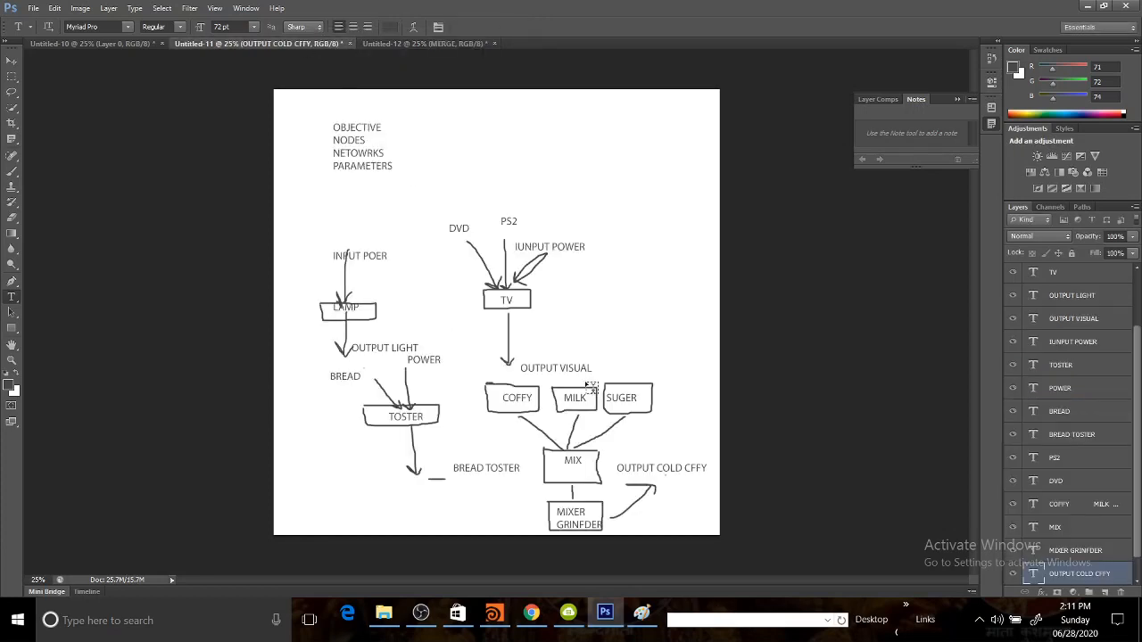